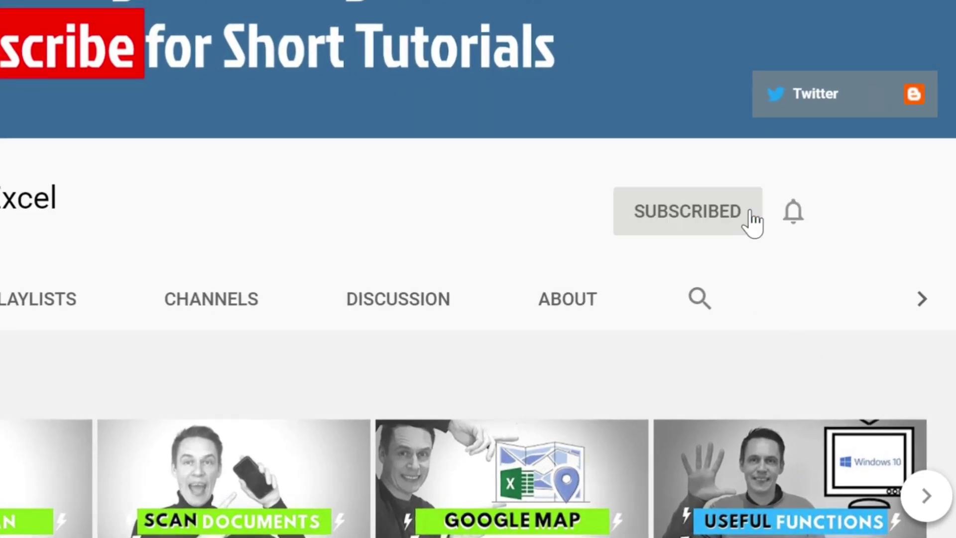
Set the subscribed channel's notification bell to All
left_click(794, 214)
left_click(747, 273)
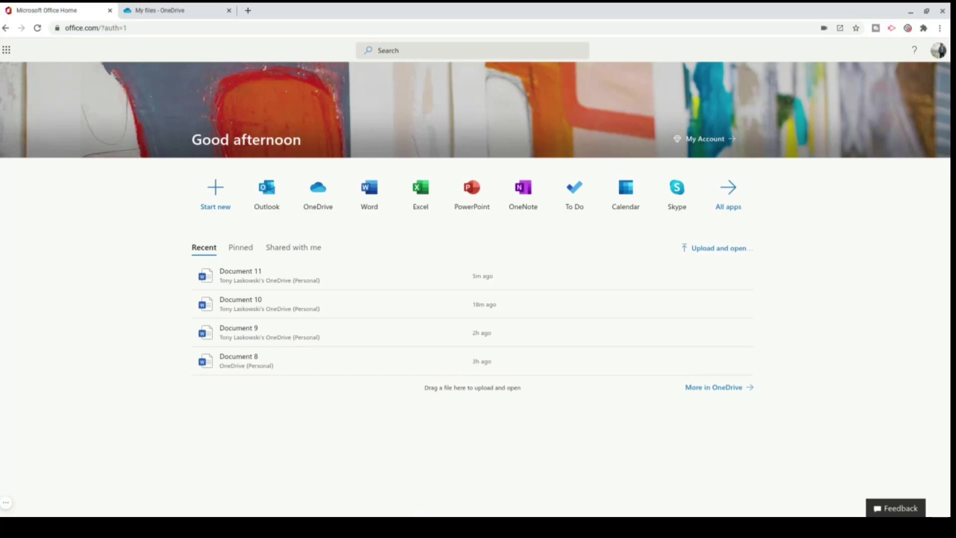
Create a blank Word document and open the Transcribe pane from the Dictate menu
left_click(368, 206)
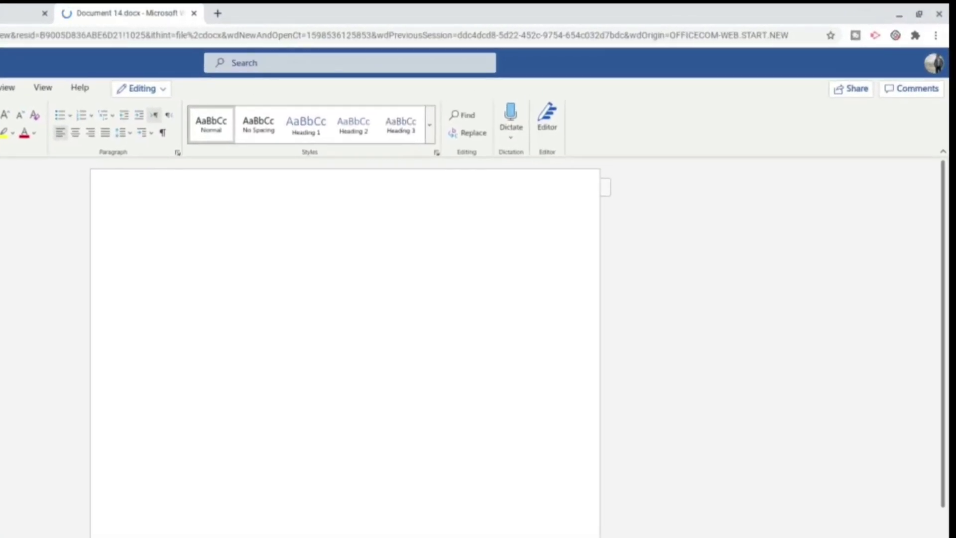
left_click(514, 145)
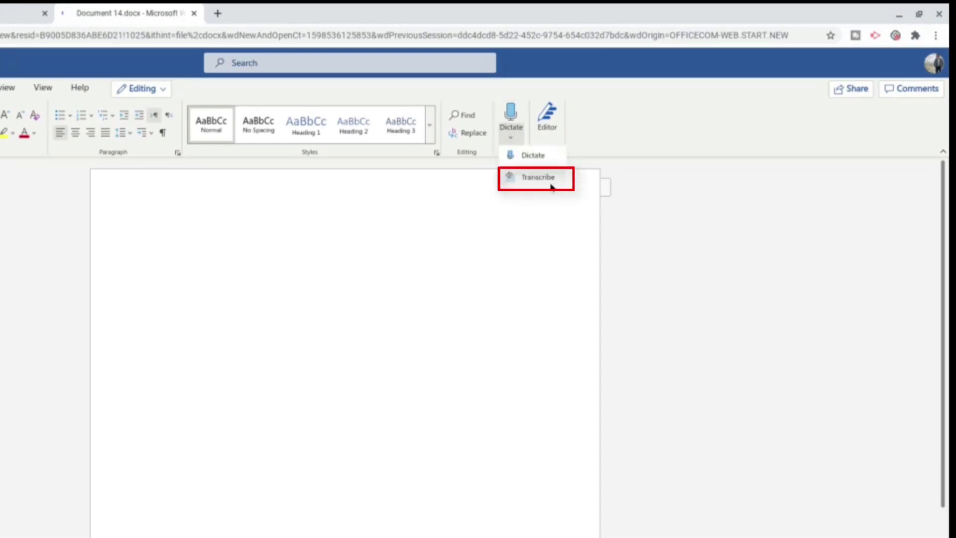
left_click(552, 185)
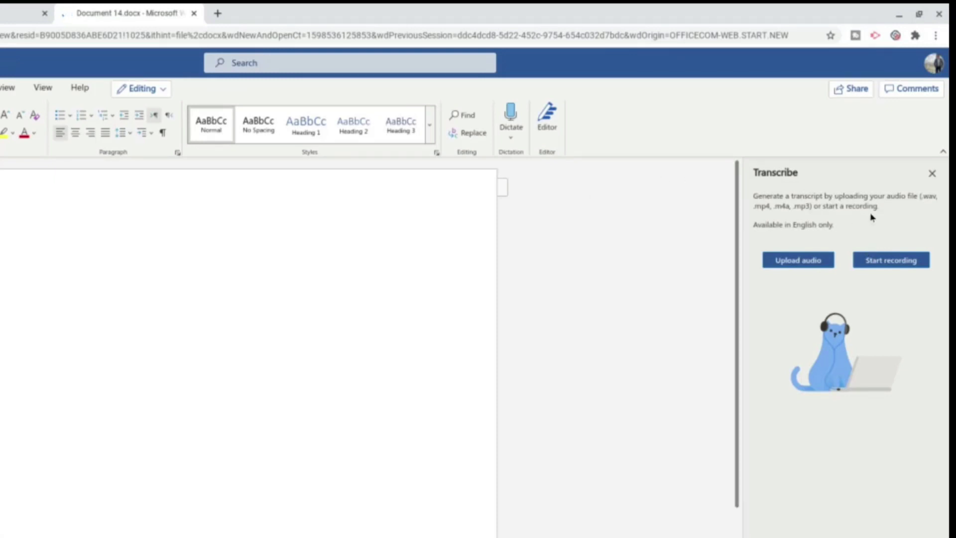
Record live speech with one pause and resume, then save and transcribe it
left_click(891, 260)
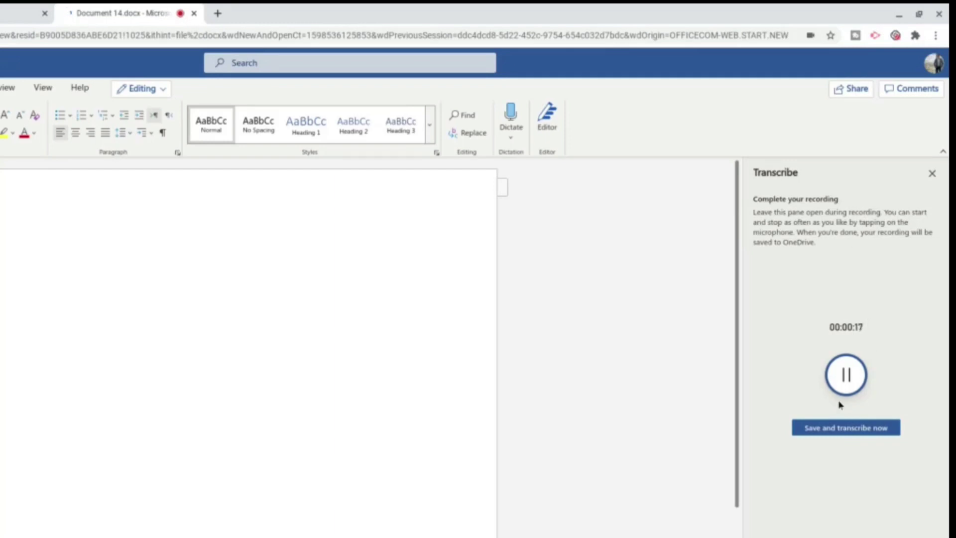
left_click(846, 389)
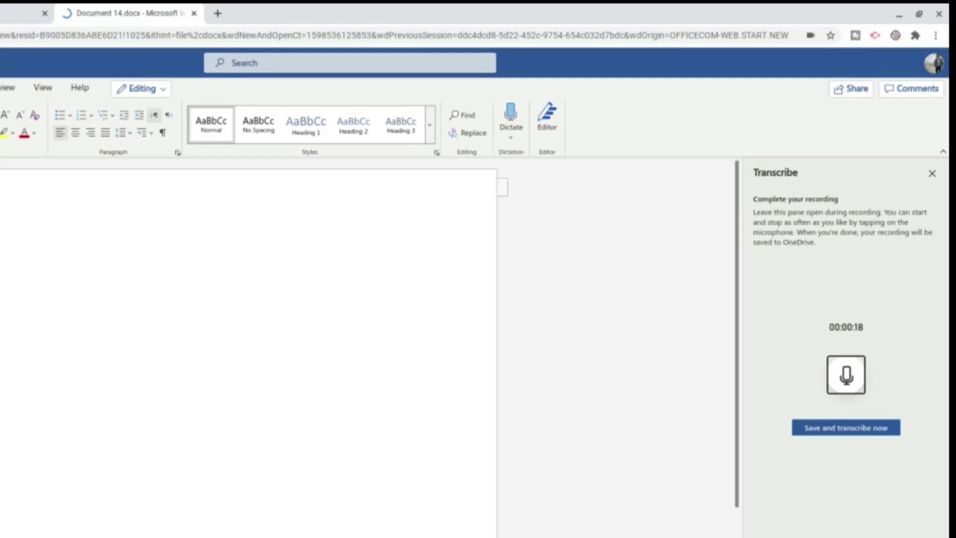
left_click(850, 380)
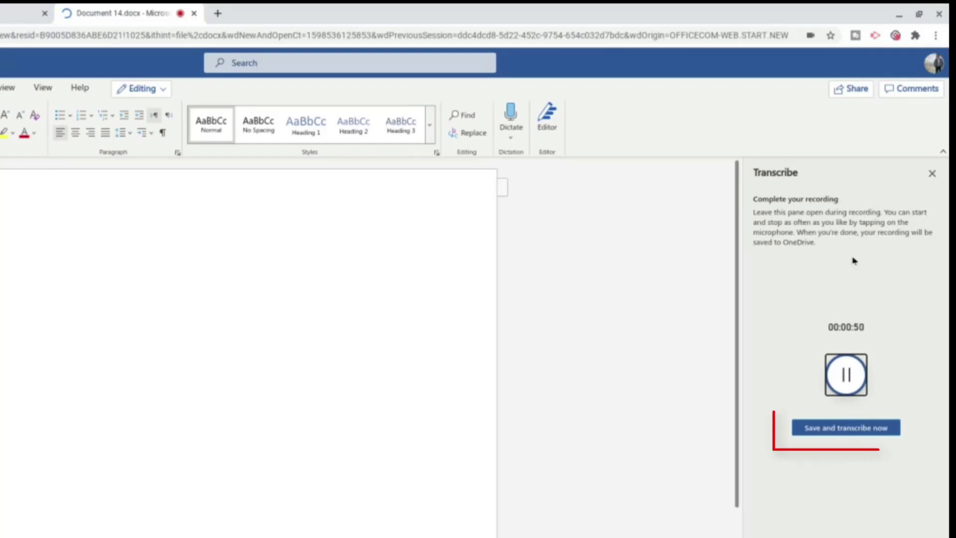
left_click(833, 432)
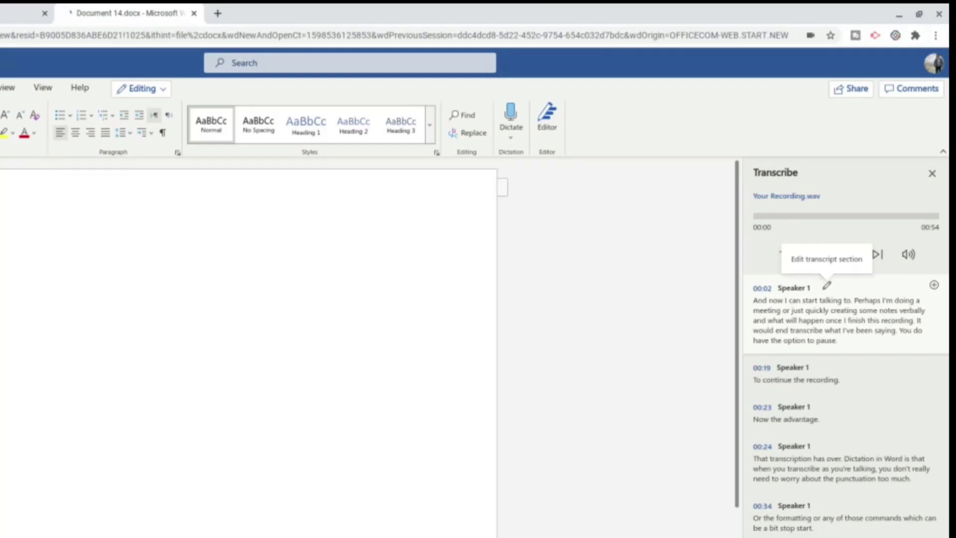
Replace Speaker 1 with the trainer's name, applying it to all Speaker 1 sections
left_click(826, 286)
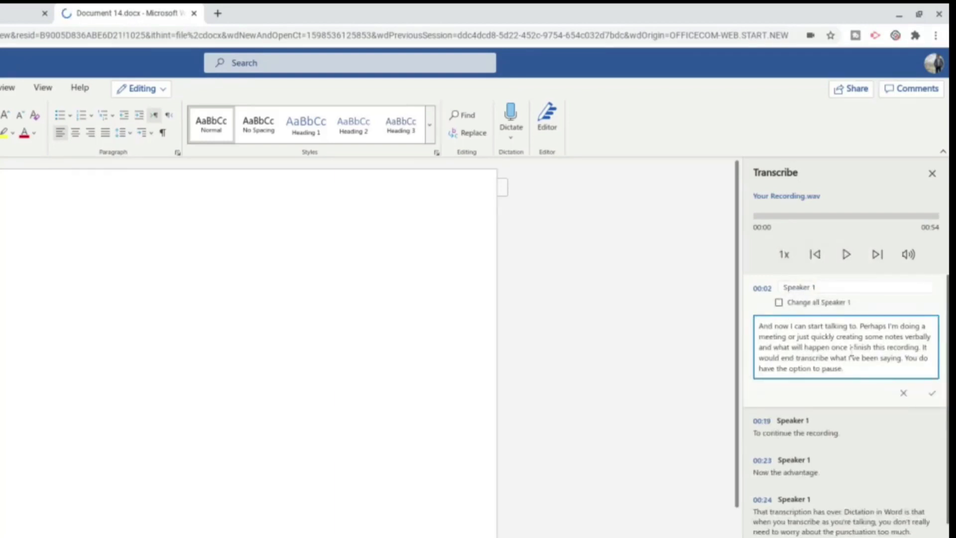
key("BackSpace")
key("BackSpace")
key("BackSpace")
key("BackSpace")
key("BackSpace")
key("BackSpace")
key("BackSpace")
key("BackSpace")
key("BackSpace")
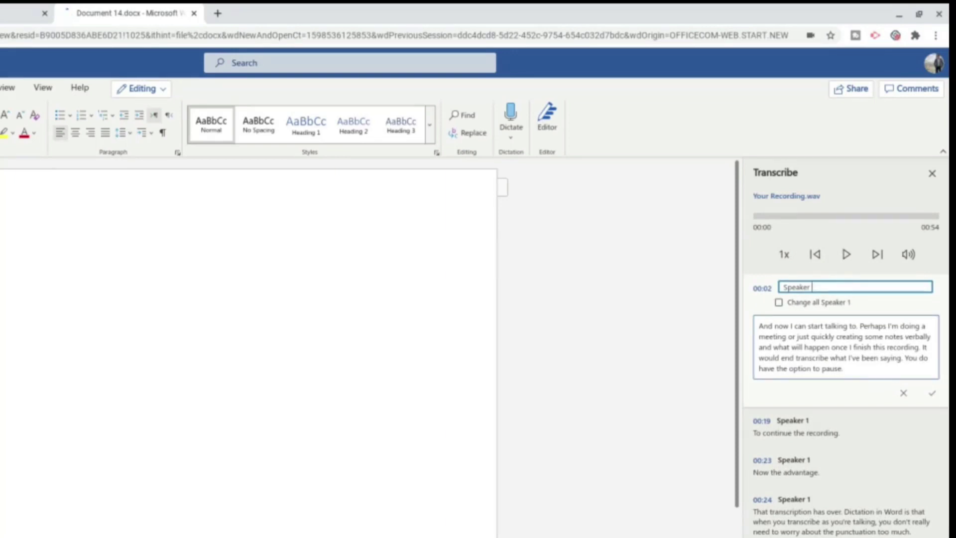
type("Tony the Trainer")
left_click(822, 303)
left_click(689, 284)
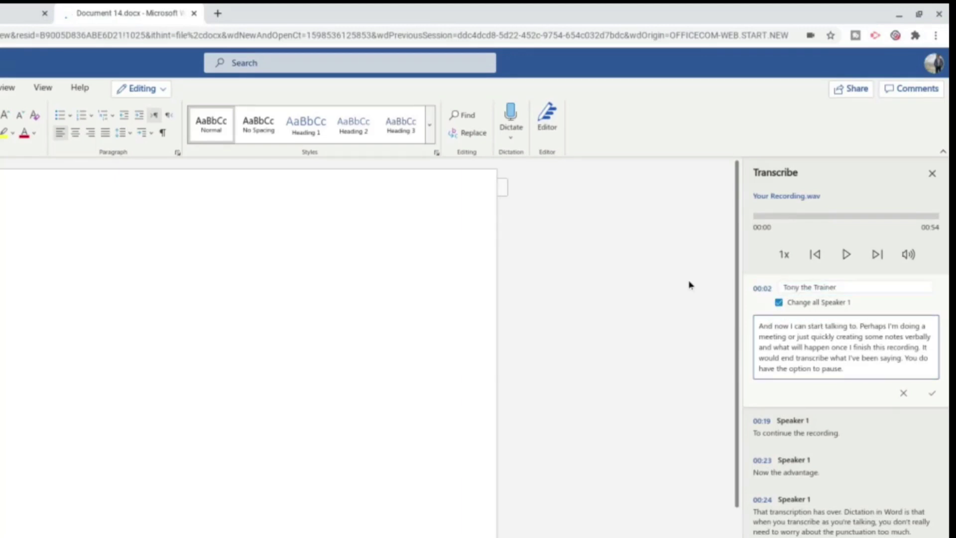
left_click(933, 394)
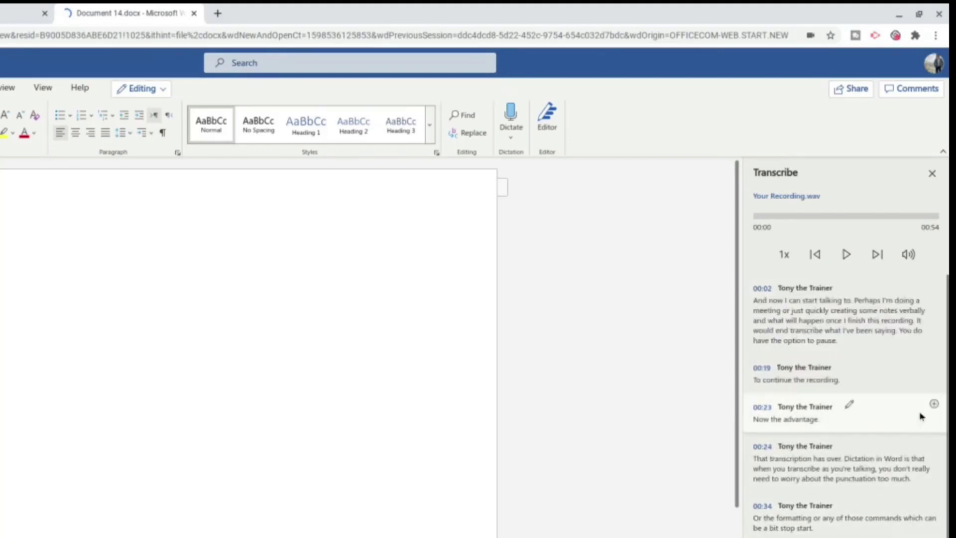
left_click(848, 298)
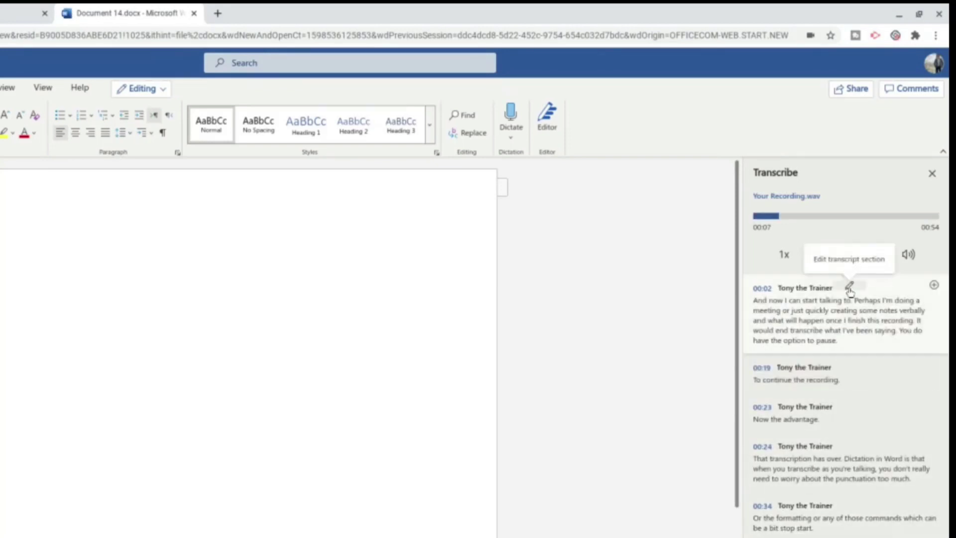
left_click(849, 289)
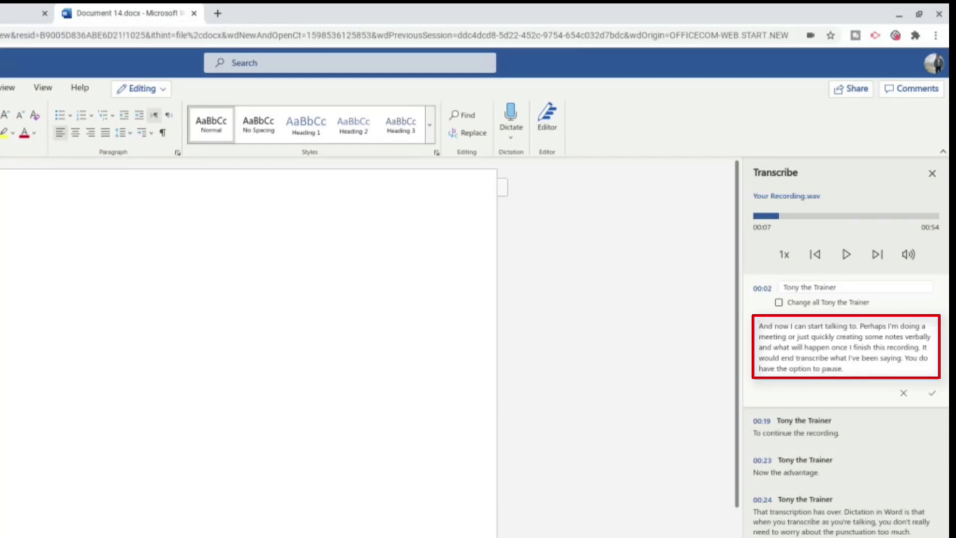
left_click(932, 392)
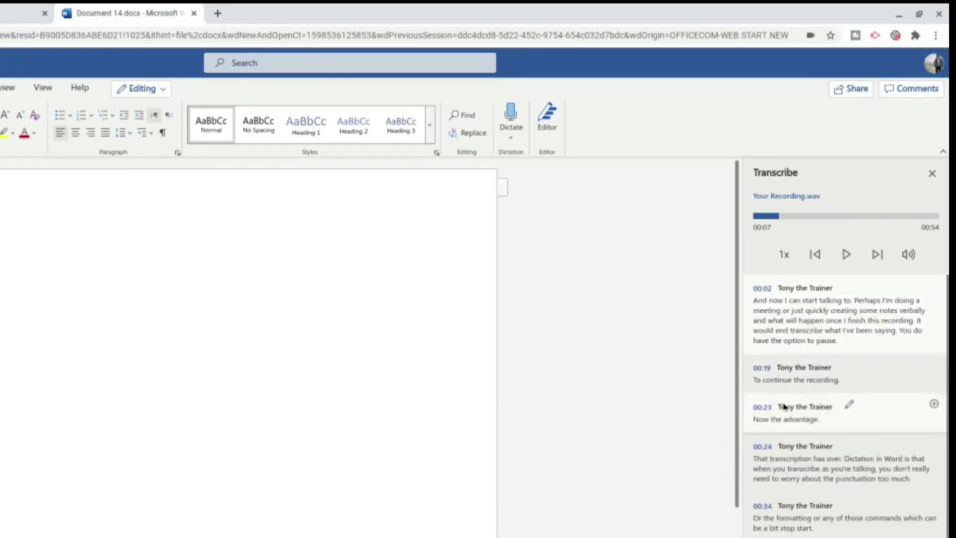
left_click(763, 447)
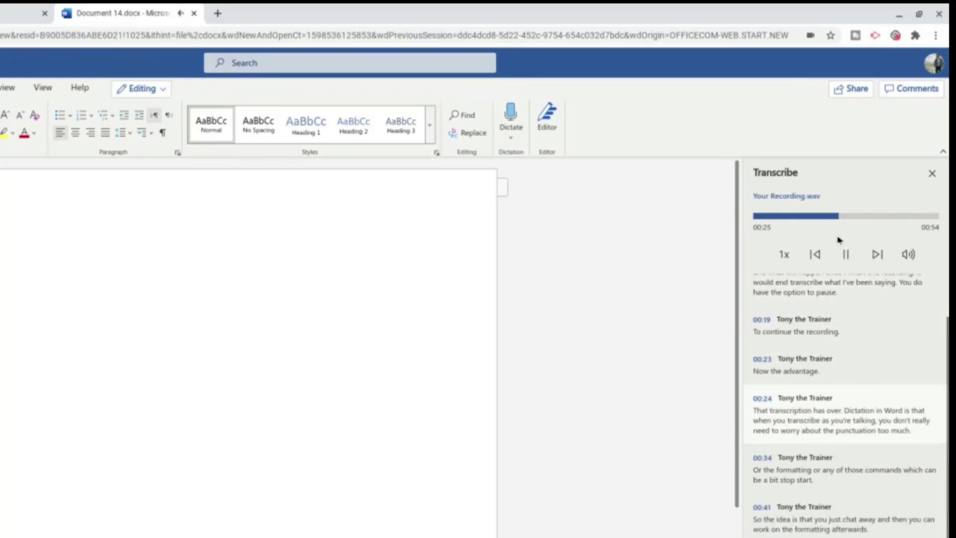
left_click(846, 254)
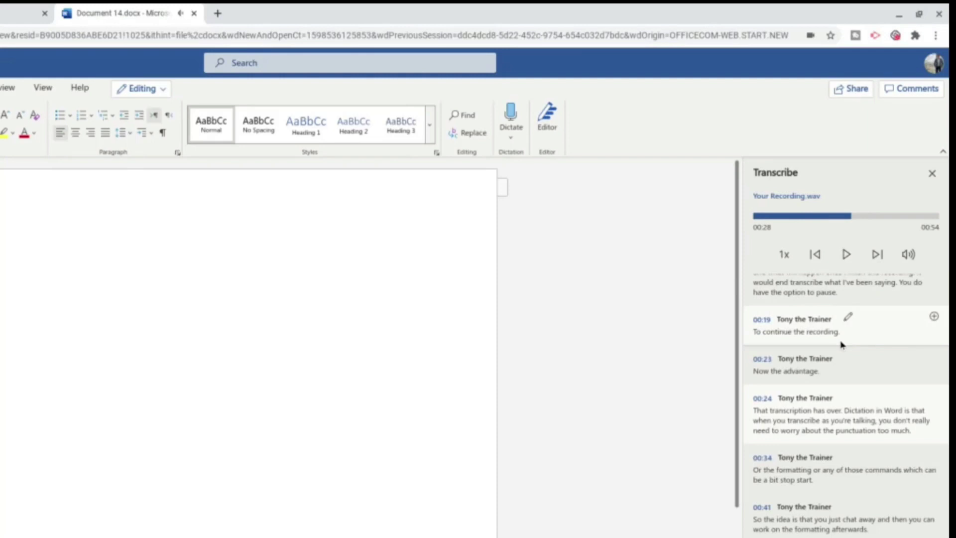
scroll(881, 338, "up", 1)
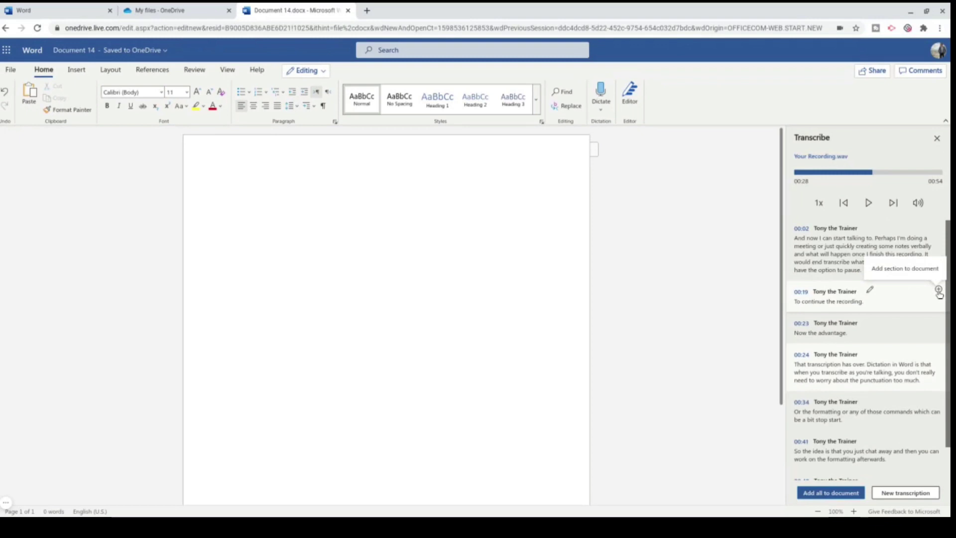
Insert the 00:19 section, then add the entire transcript to the document
left_click(938, 289)
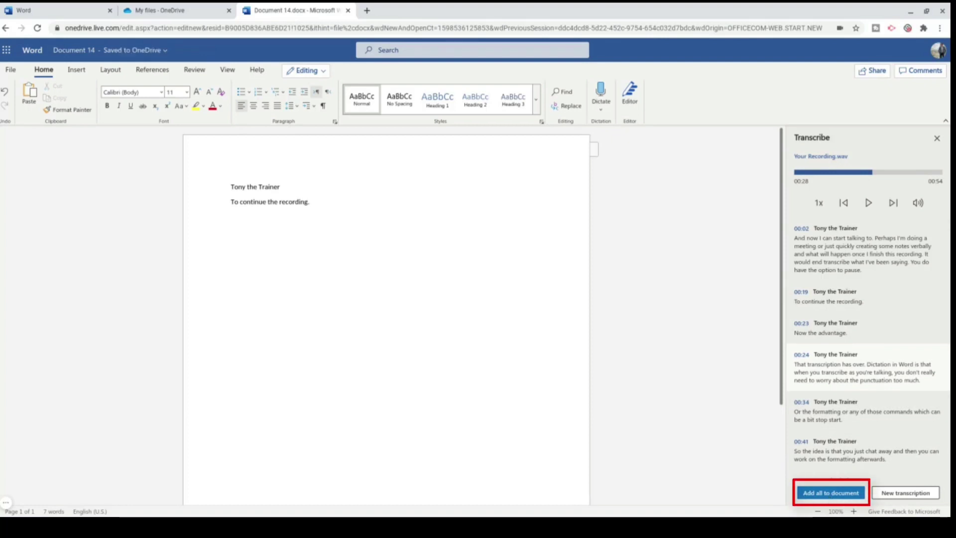
left_click(829, 493)
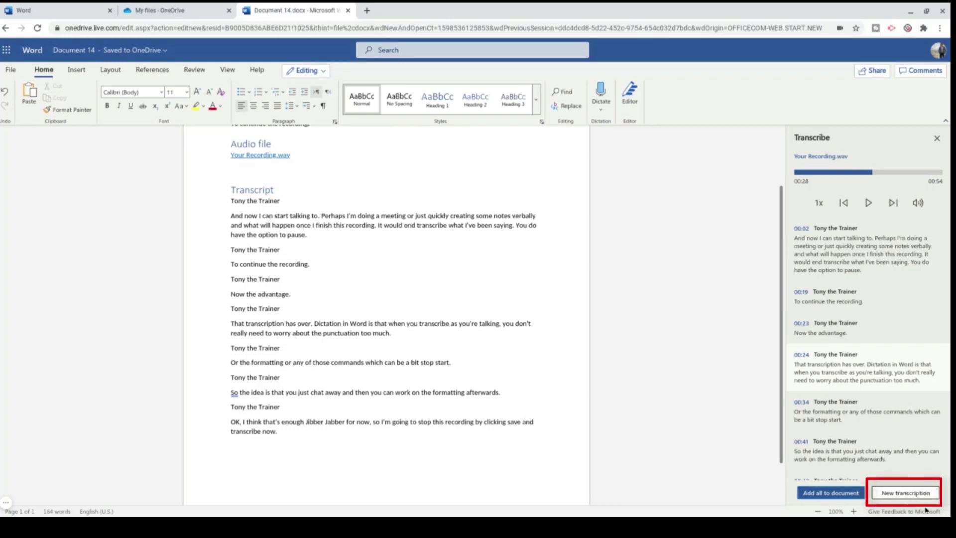
Start a new transcription and confirm discarding the current one
left_click(903, 496)
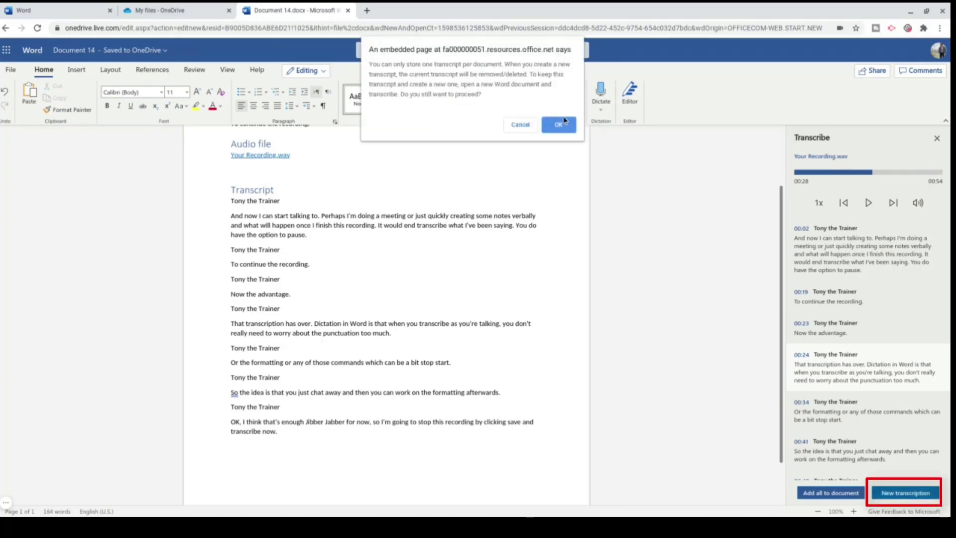
left_click(560, 127)
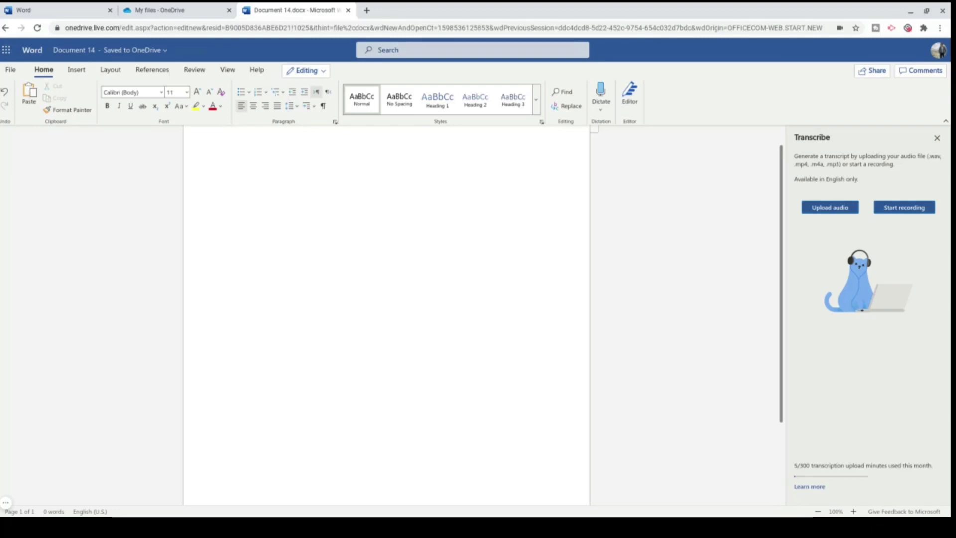
Upload How to Dictate in Word.mp4 for transcription
left_click(822, 212)
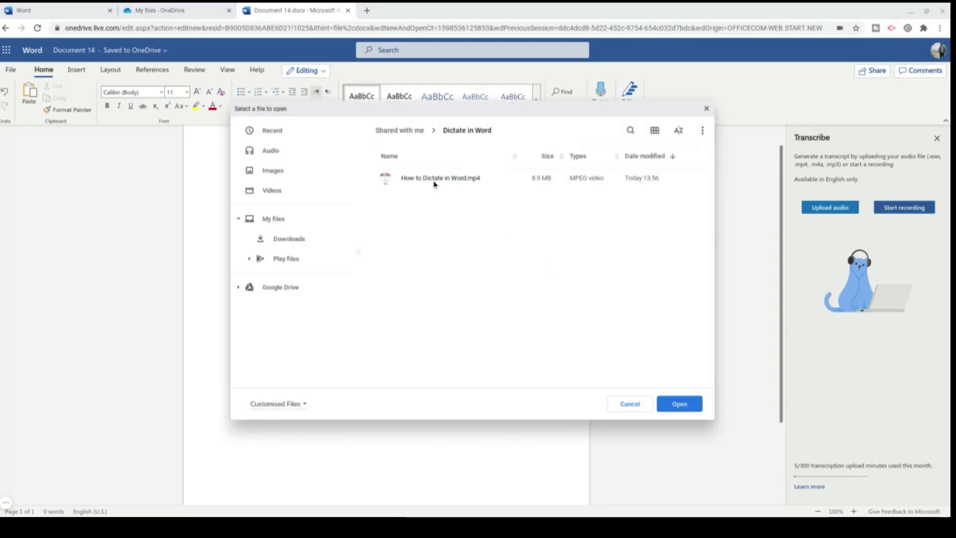
left_click(679, 403)
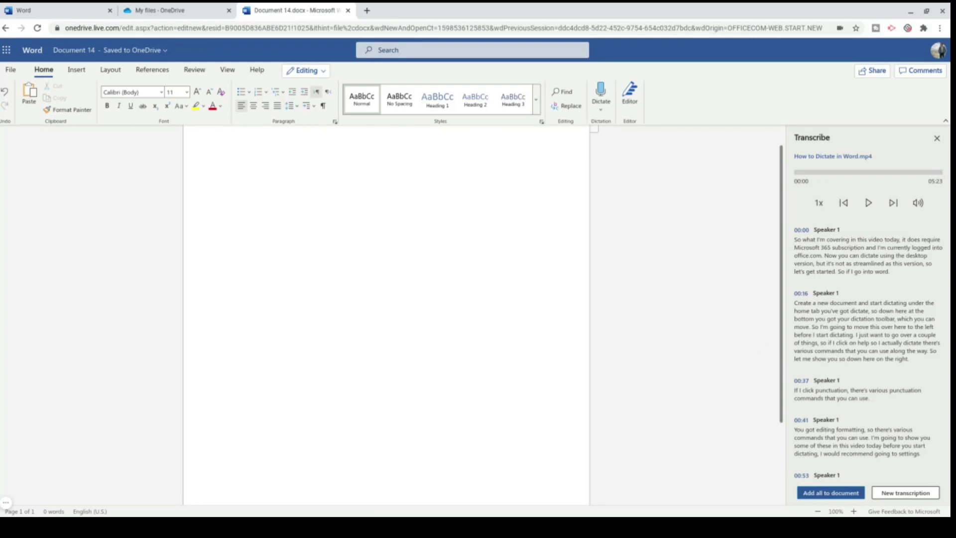
Add the full How to Dictate video transcript to the document
mouse_move(852, 227)
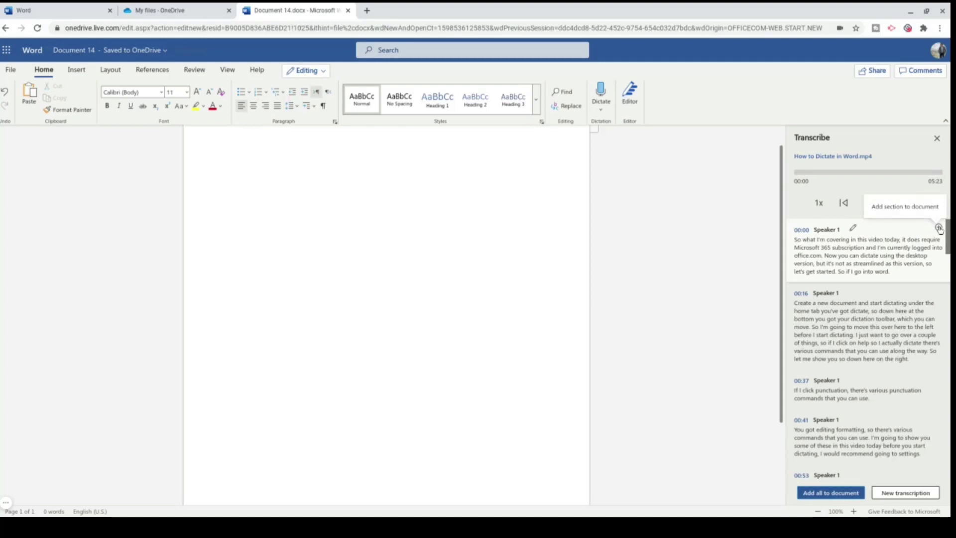
left_click(828, 494)
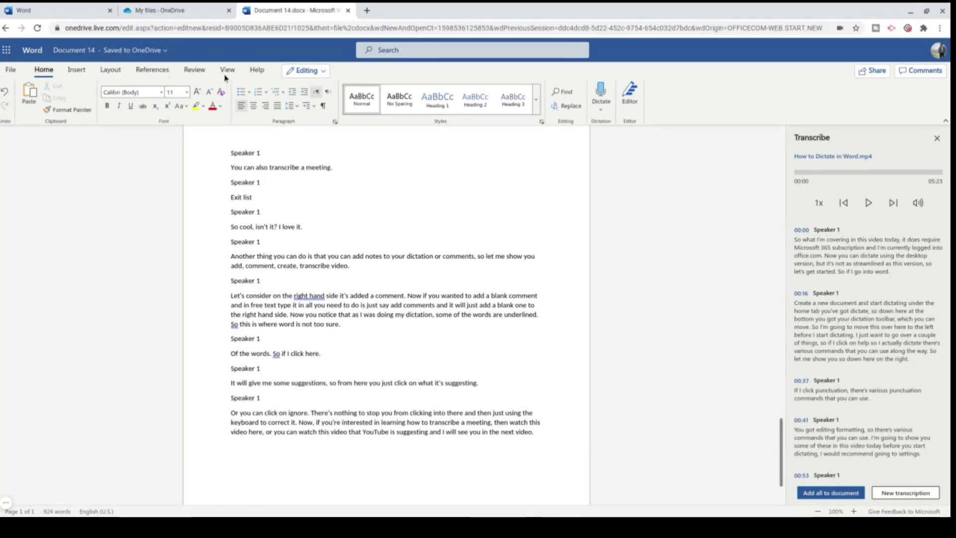
Go to My files in OneDrive and open the Transcribed Files folder
left_click(187, 12)
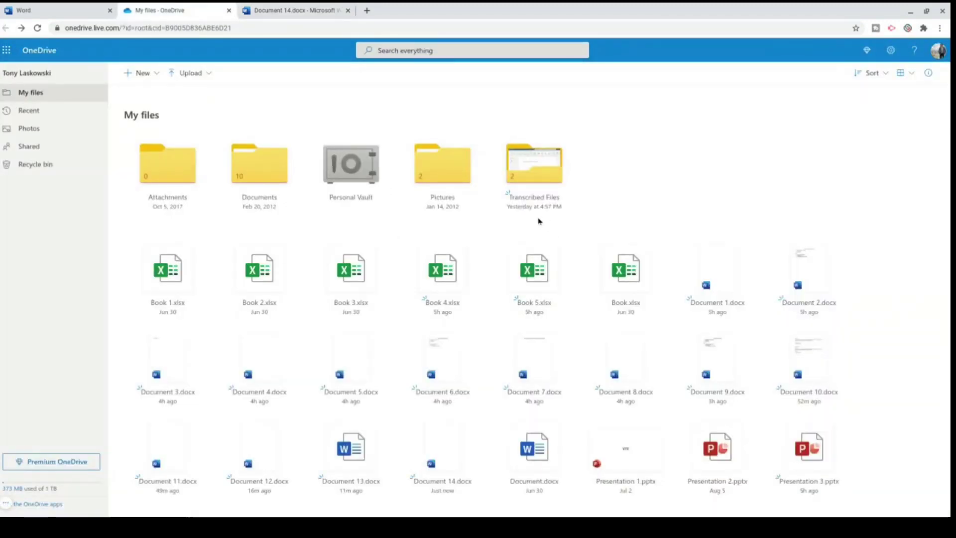
left_click(536, 183)
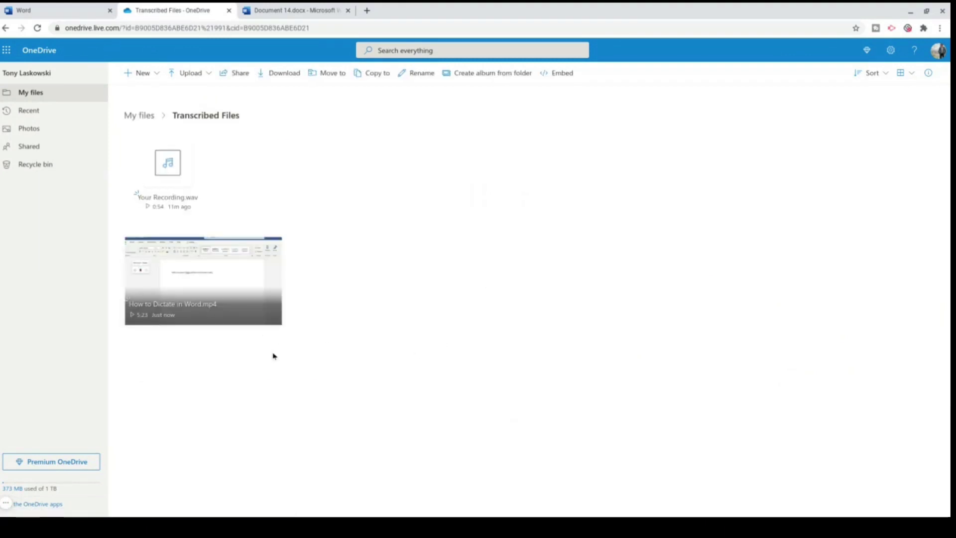